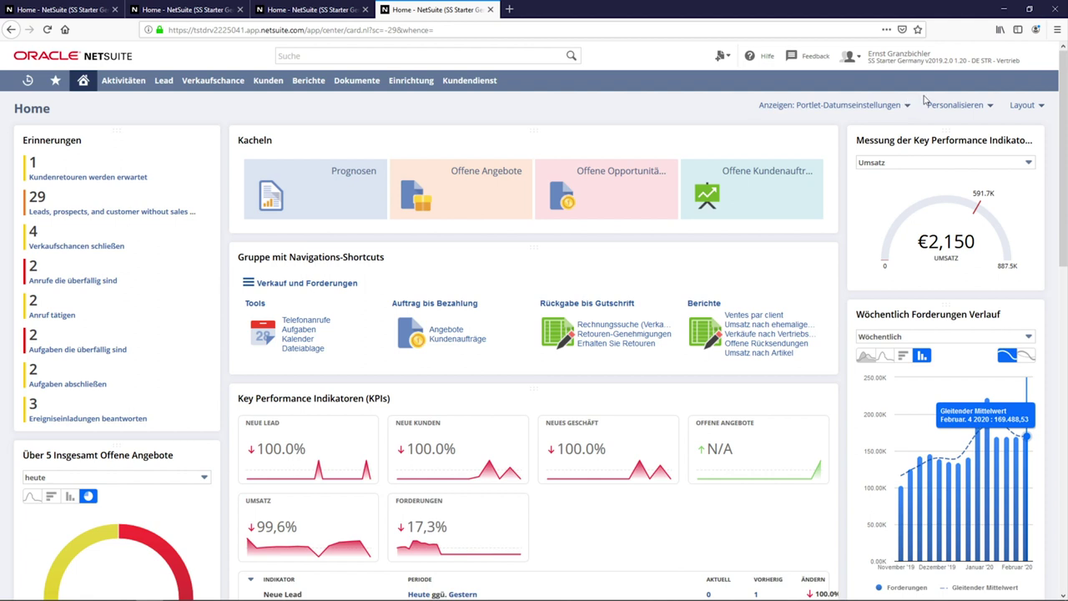
Look through the home dashboard's reminders, tiles, navigation shortcuts, key performance indicators and trend charts
{"action": "mouse_move", "coordinate": [961, 75]}
{"action": "scroll", "coordinate": [223, 378], "scroll_direction": "down", "scroll_amount": 1}
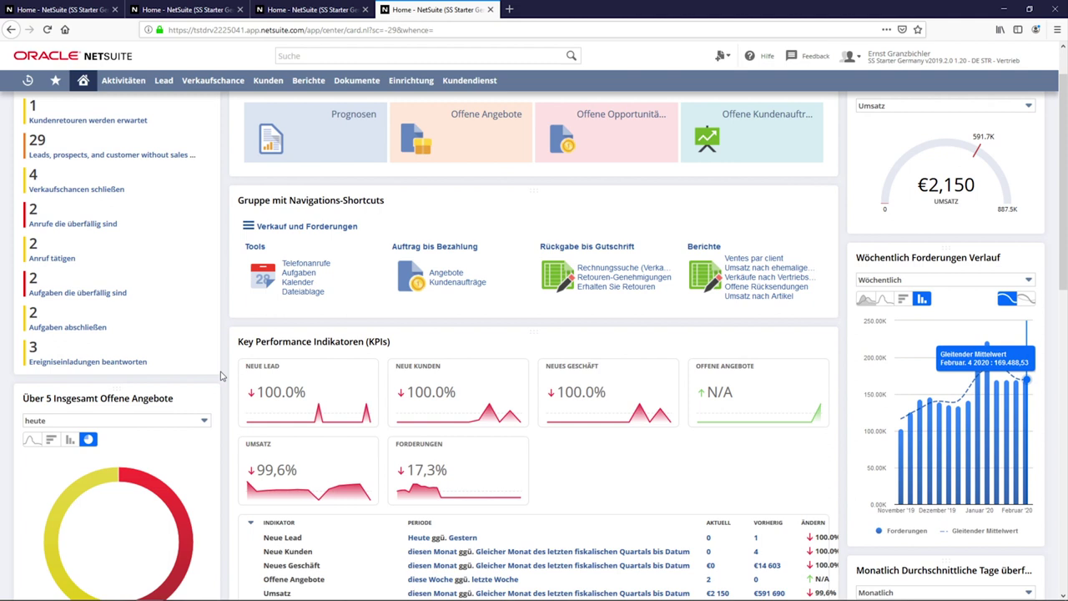
{"action": "scroll", "coordinate": [223, 375], "scroll_direction": "down", "scroll_amount": 1}
{"action": "scroll", "coordinate": [222, 375], "scroll_direction": "down", "scroll_amount": 2}
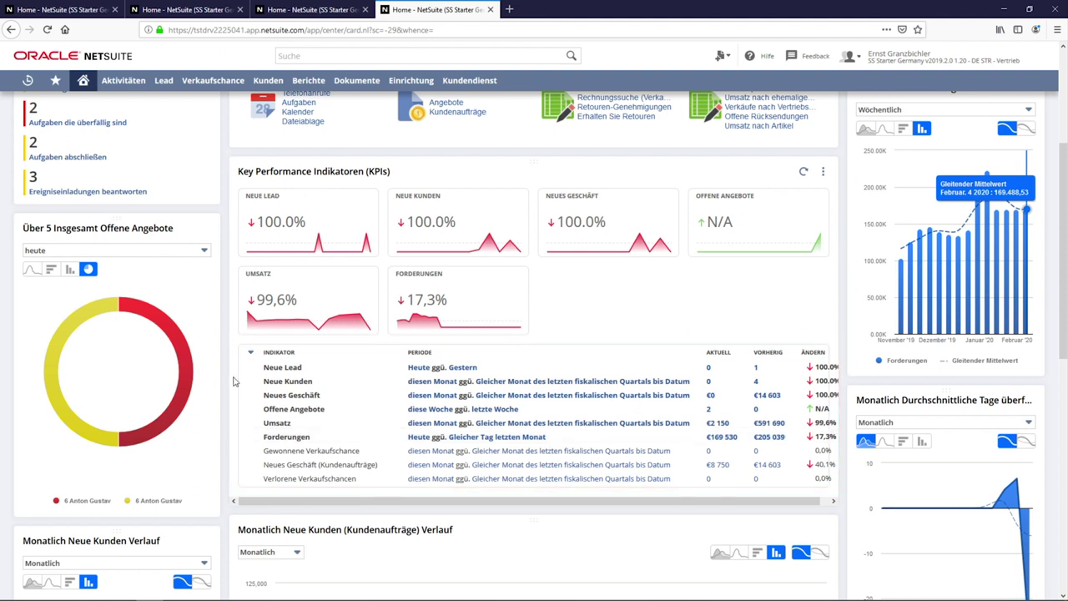
{"action": "scroll", "coordinate": [234, 381], "scroll_direction": "up", "scroll_amount": 5}
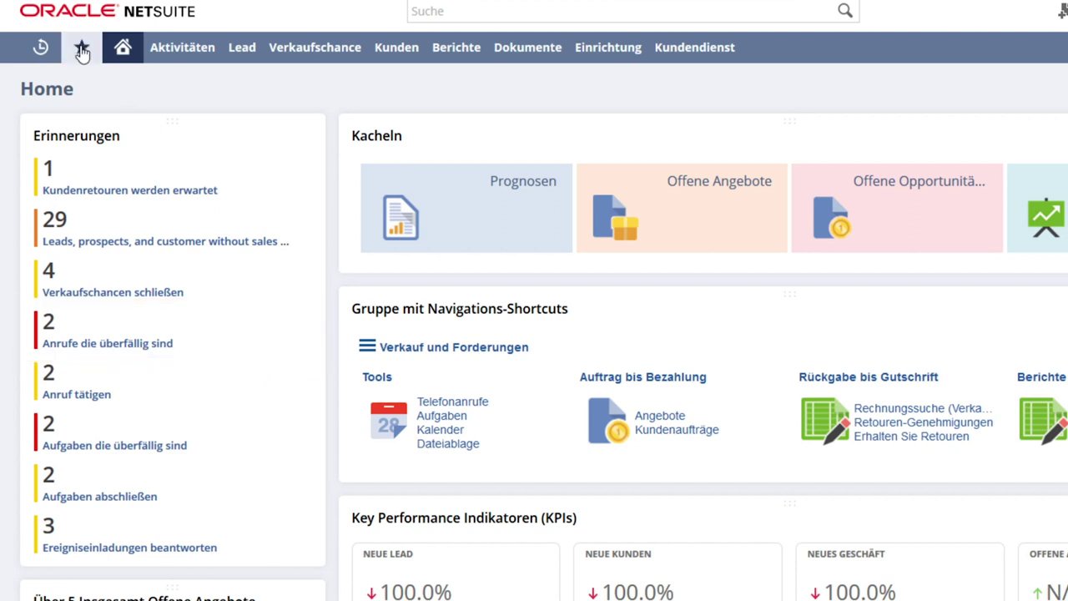
Start a new lead with the company name Muster AG and enter the contact's first and last name
{"action": "mouse_move", "coordinate": [83, 52]}
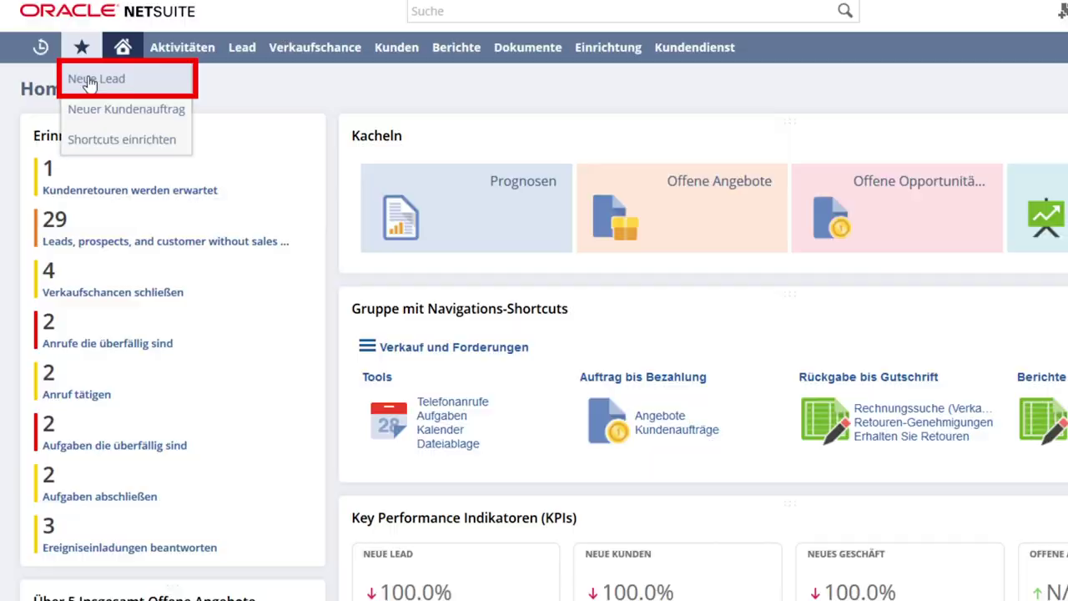
{"action": "left_click", "coordinate": [89, 80]}
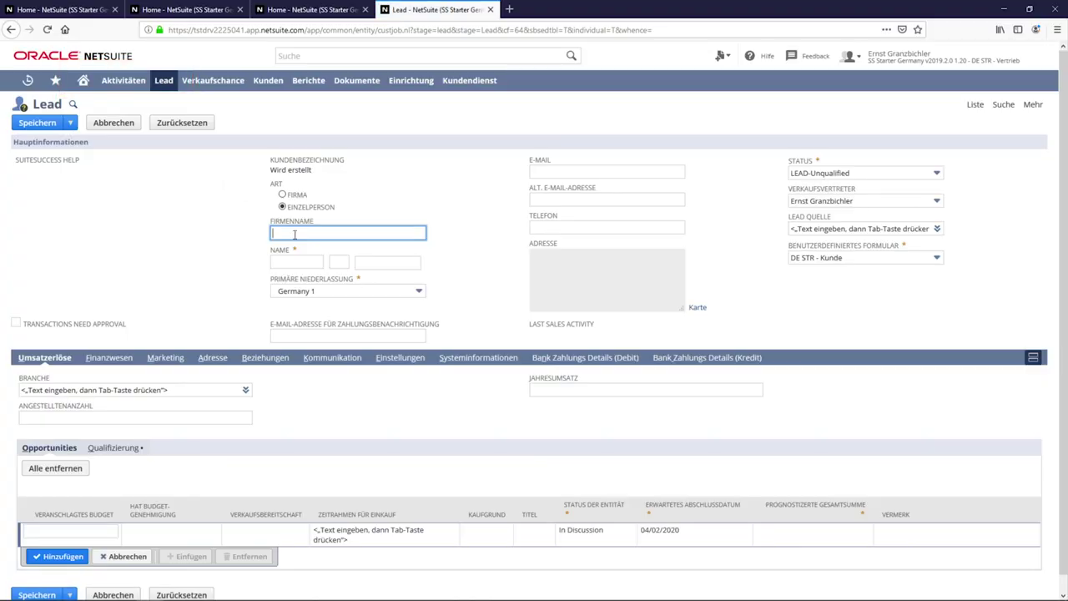
{"action": "type", "text": "Muster AG"}
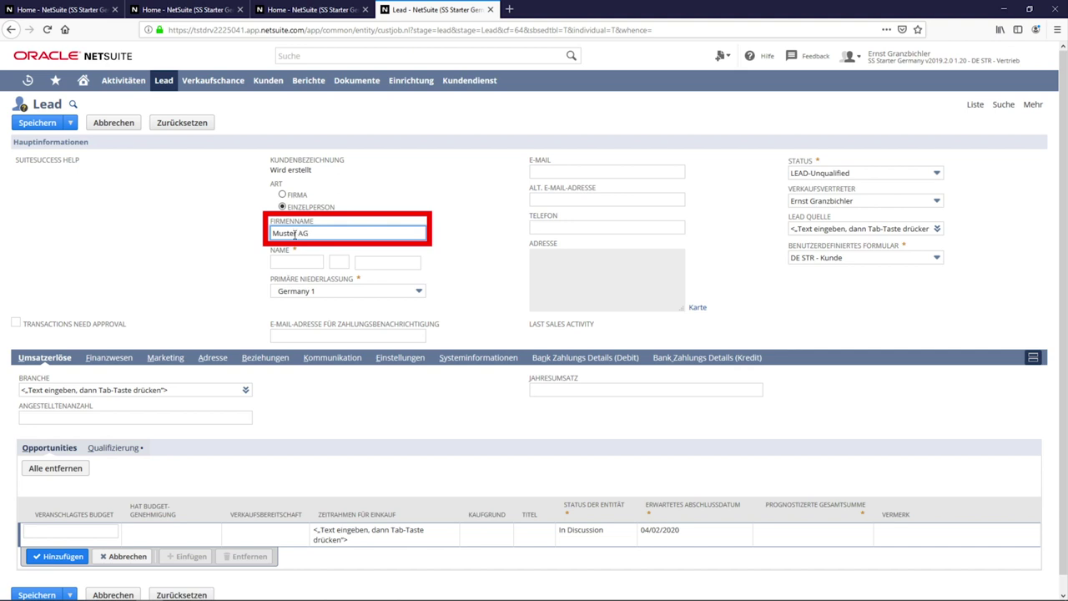
{"action": "key", "text": "Tab"}
{"action": "type", "text": "Max"}
{"action": "key", "text": "Tab"}
{"action": "key", "text": "Tab"}
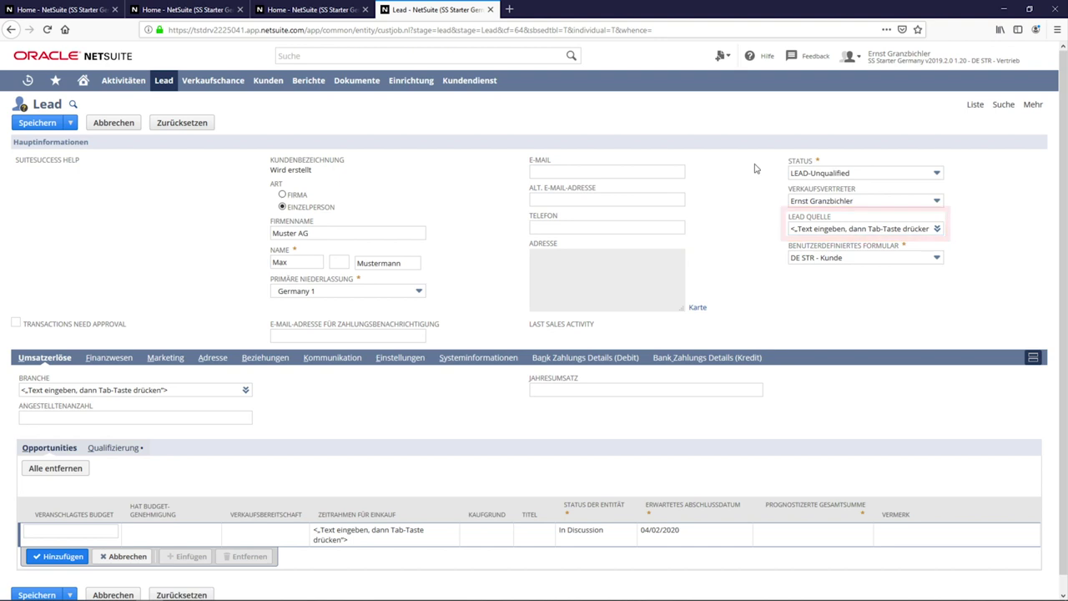
Check the lead's available status options, keep LEAD-Unqualified and save the lead record
{"action": "scroll", "coordinate": [756, 228], "scroll_direction": "down", "scroll_amount": 1}
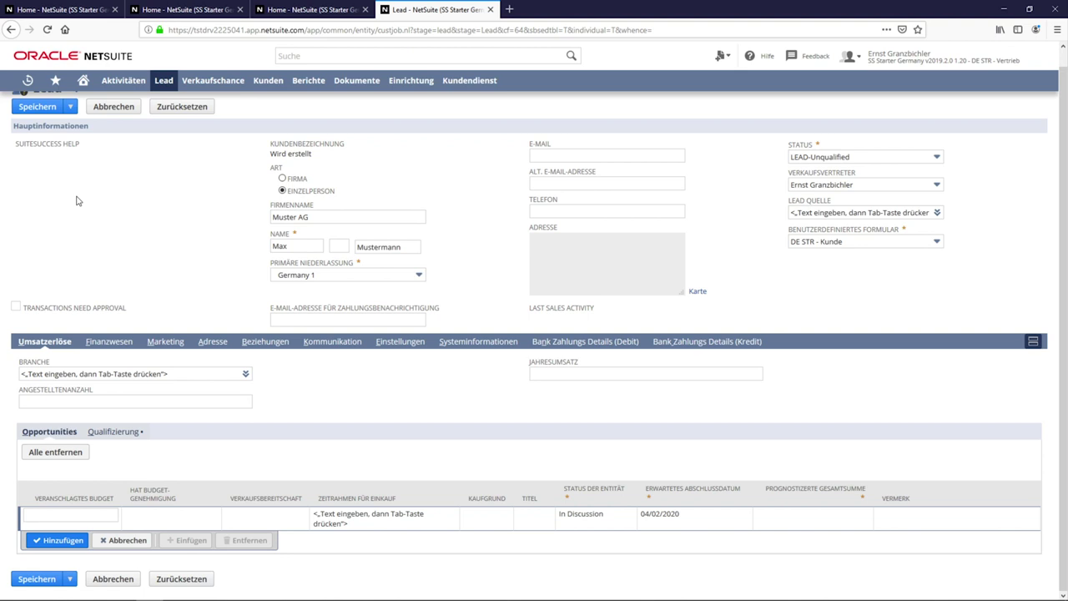
{"action": "scroll", "coordinate": [71, 205], "scroll_direction": "up", "scroll_amount": 1}
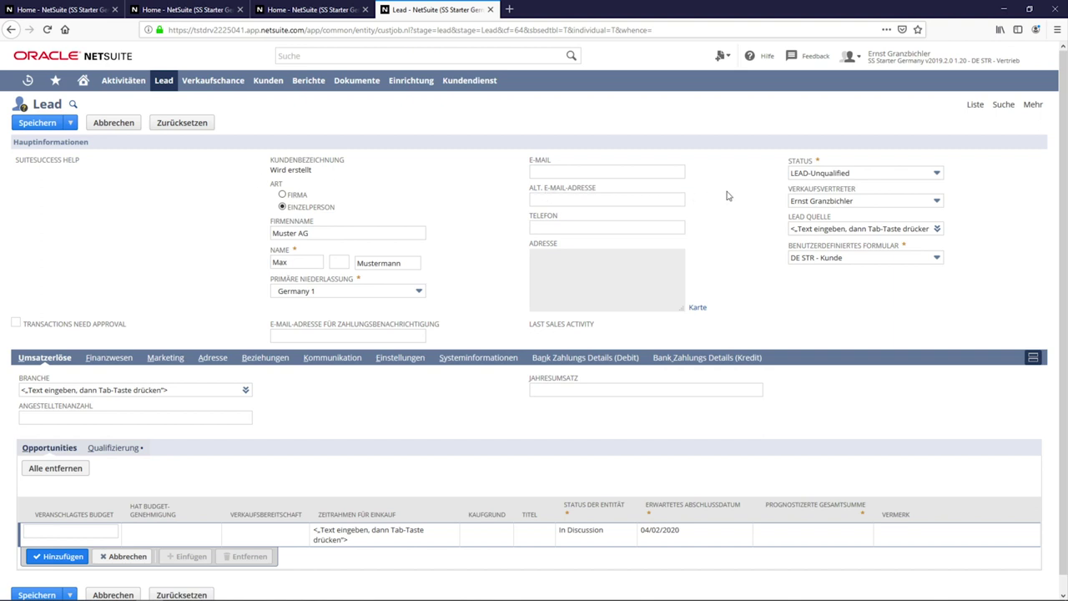
{"action": "left_click", "coordinate": [912, 173]}
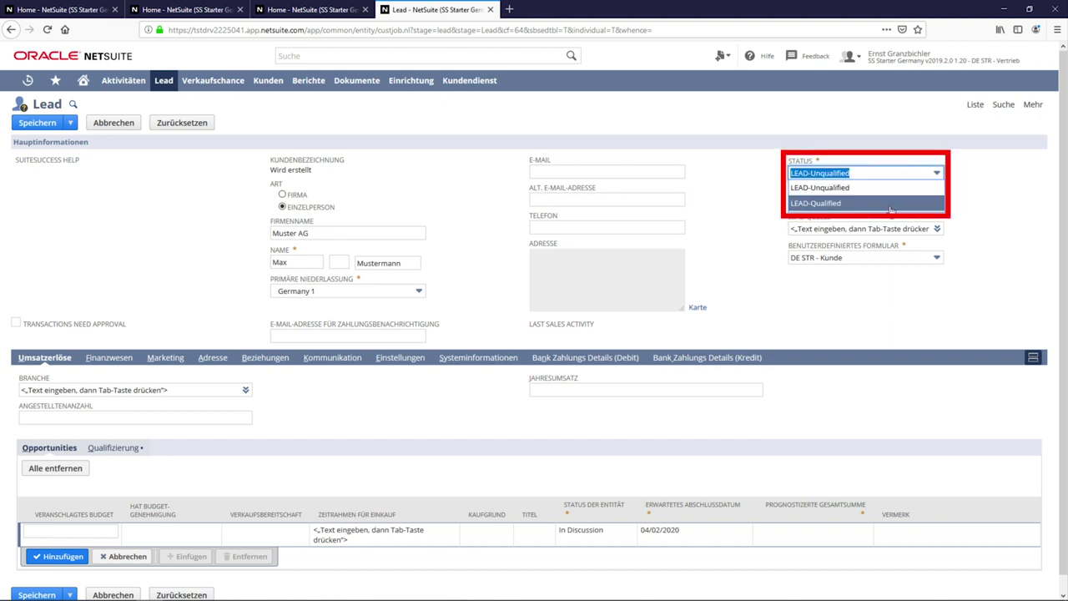
{"action": "left_click", "coordinate": [882, 159]}
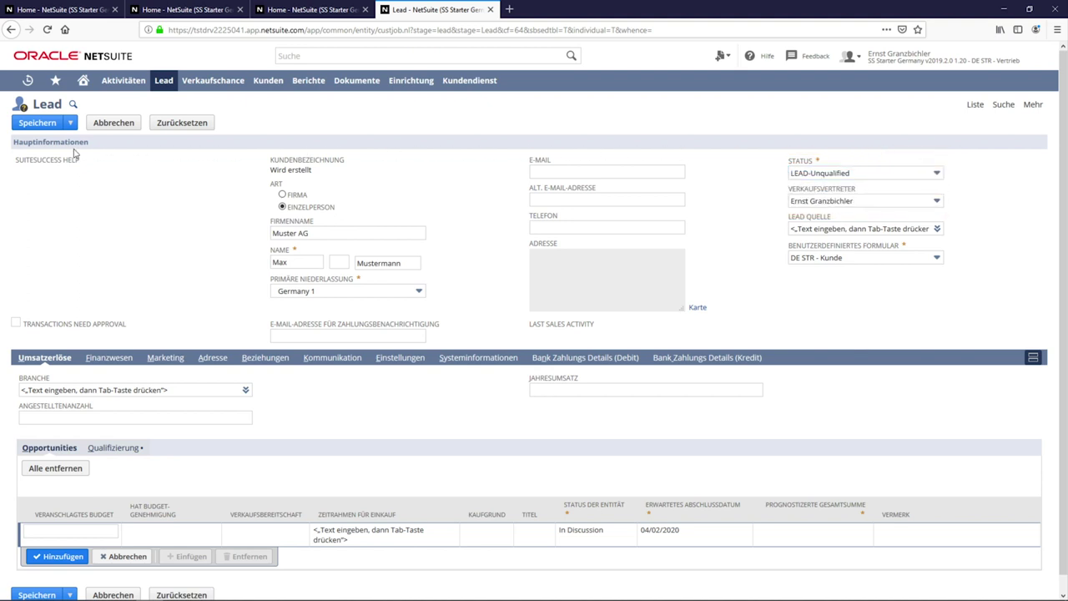
{"action": "left_click", "coordinate": [38, 123]}
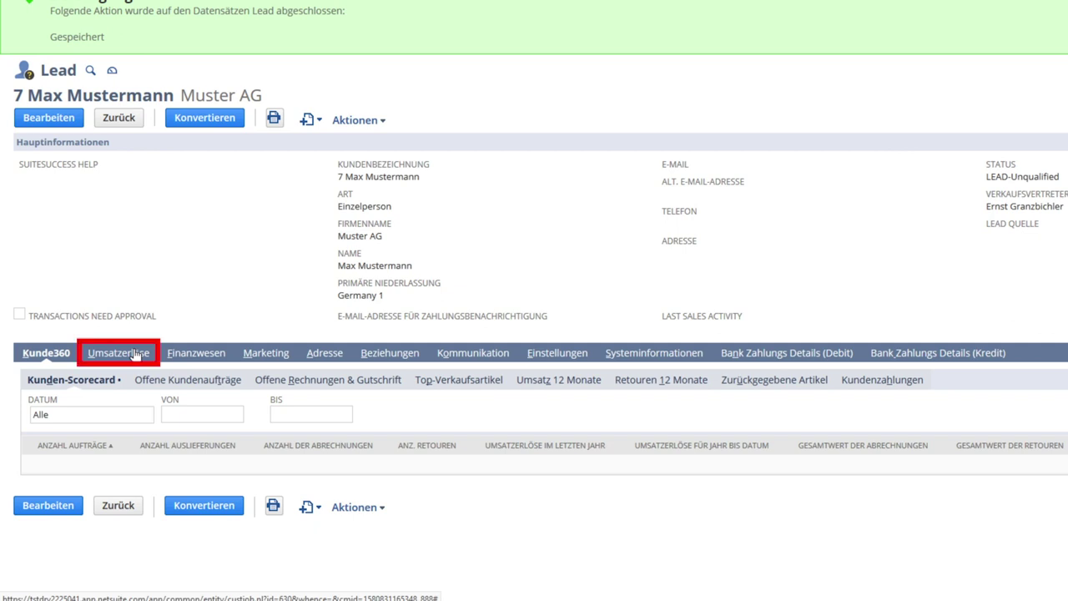
Examine the saved lead's Umsatzerlöse, Beziehungen and Kommunikation details, including its Dateien section
{"action": "left_click", "coordinate": [134, 355]}
{"action": "scroll", "coordinate": [146, 395], "scroll_direction": "down", "scroll_amount": 1}
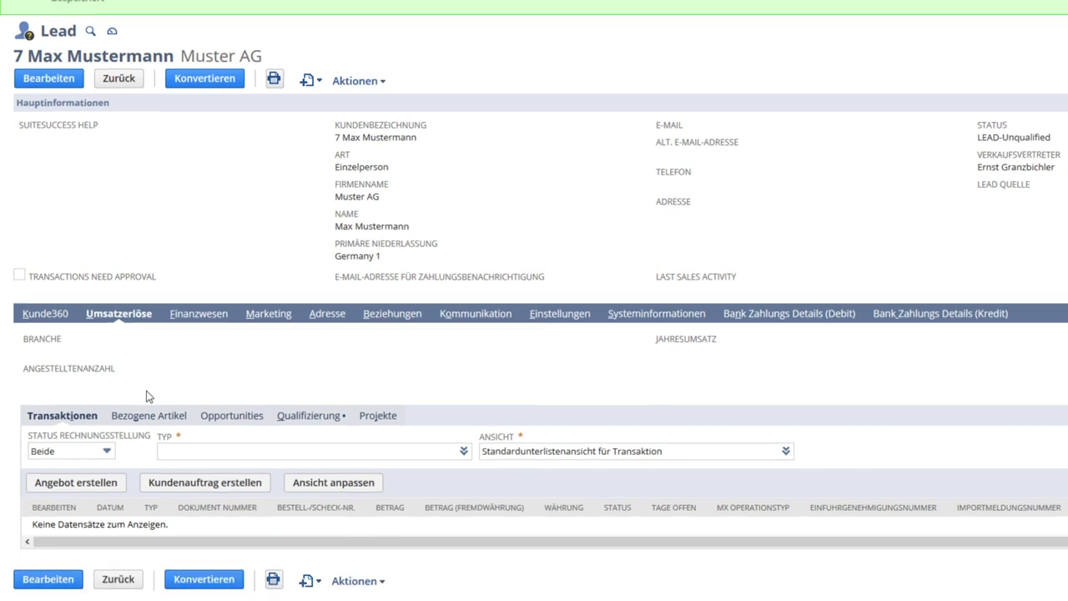
{"action": "left_click", "coordinate": [409, 323]}
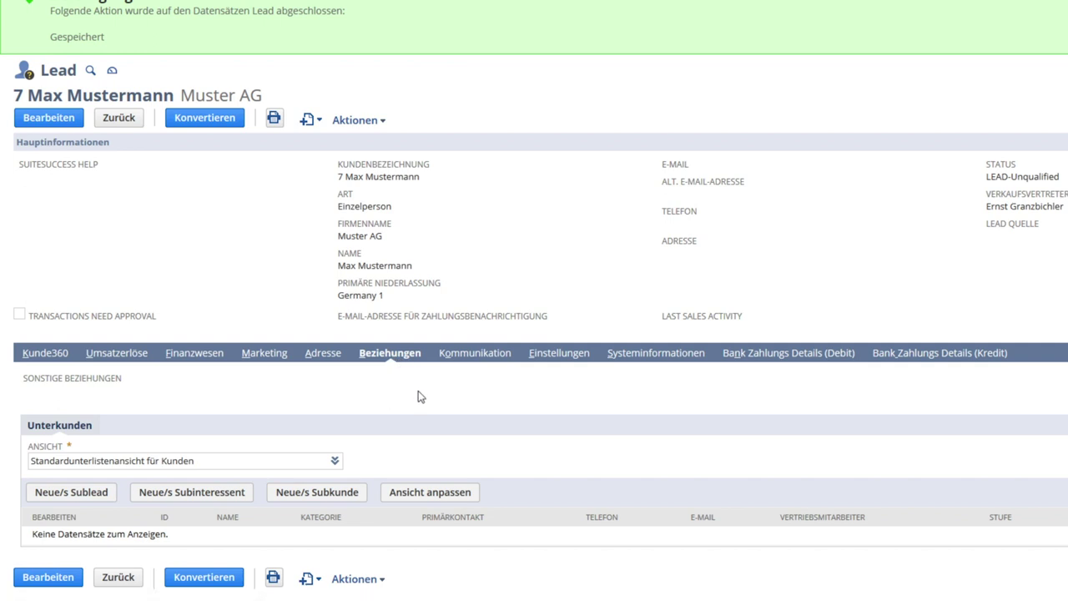
{"action": "left_click", "coordinate": [477, 355]}
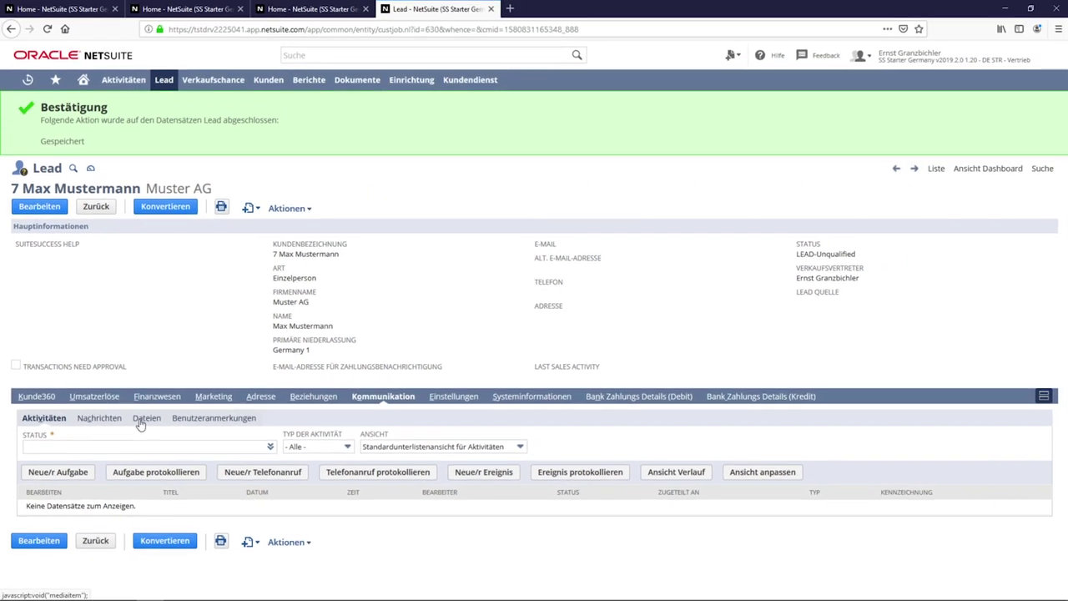
{"action": "left_click", "coordinate": [141, 424]}
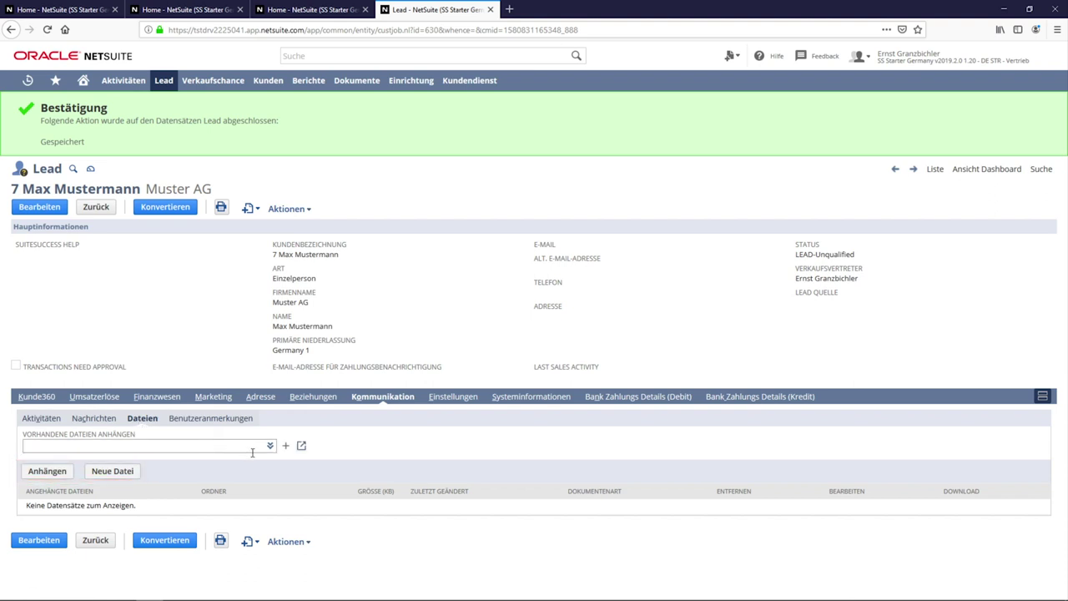
Edit the Muster AG lead, set its status to INTERESSENT-Proposal and save the record
{"action": "left_click", "coordinate": [45, 213]}
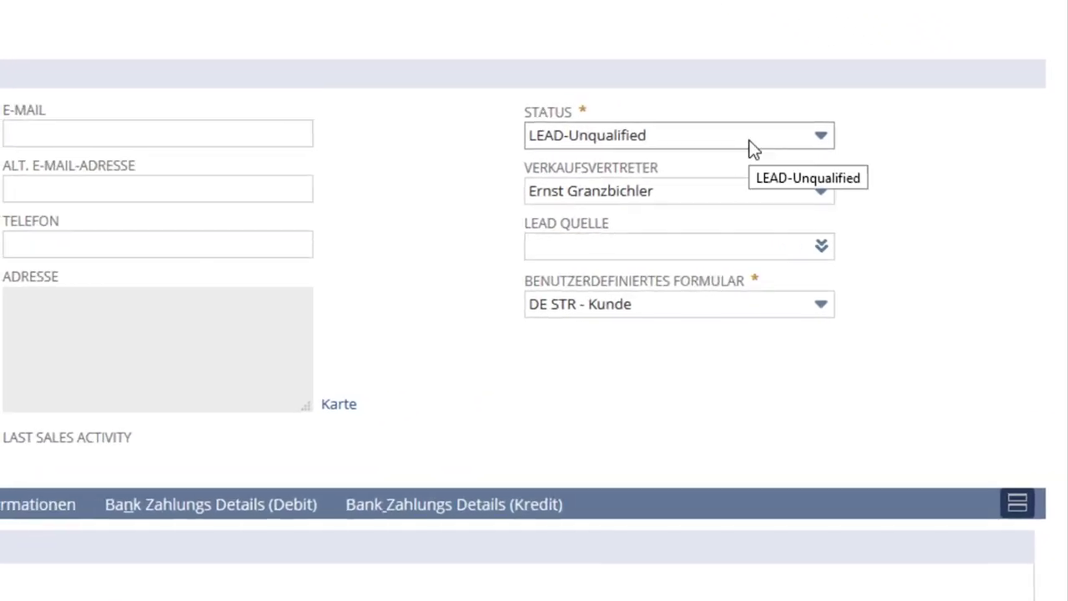
{"action": "left_click", "coordinate": [897, 196]}
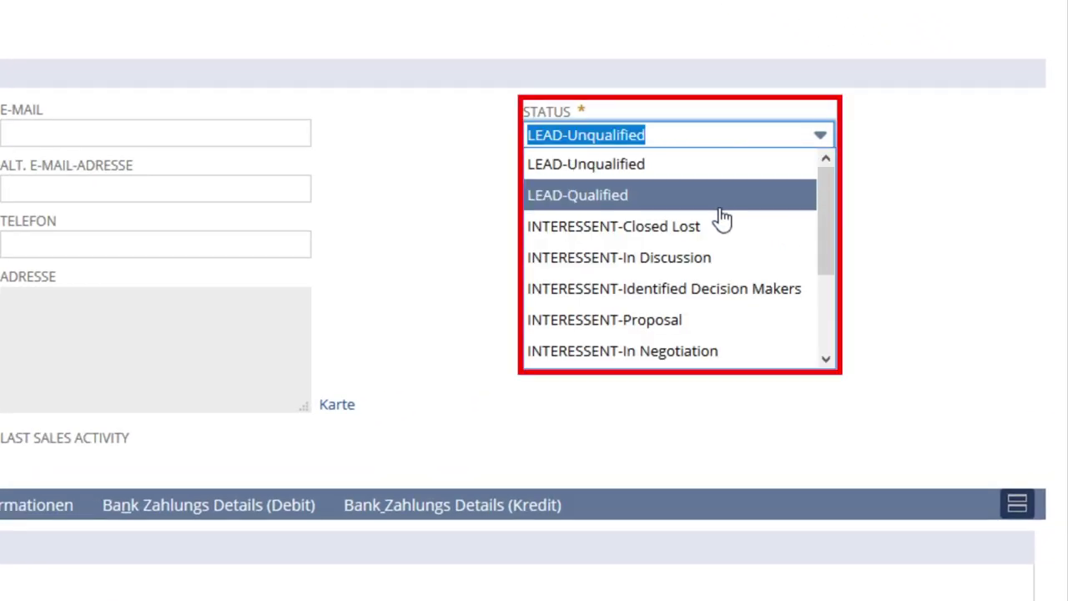
{"action": "scroll", "coordinate": [718, 223], "scroll_direction": "down", "scroll_amount": 3}
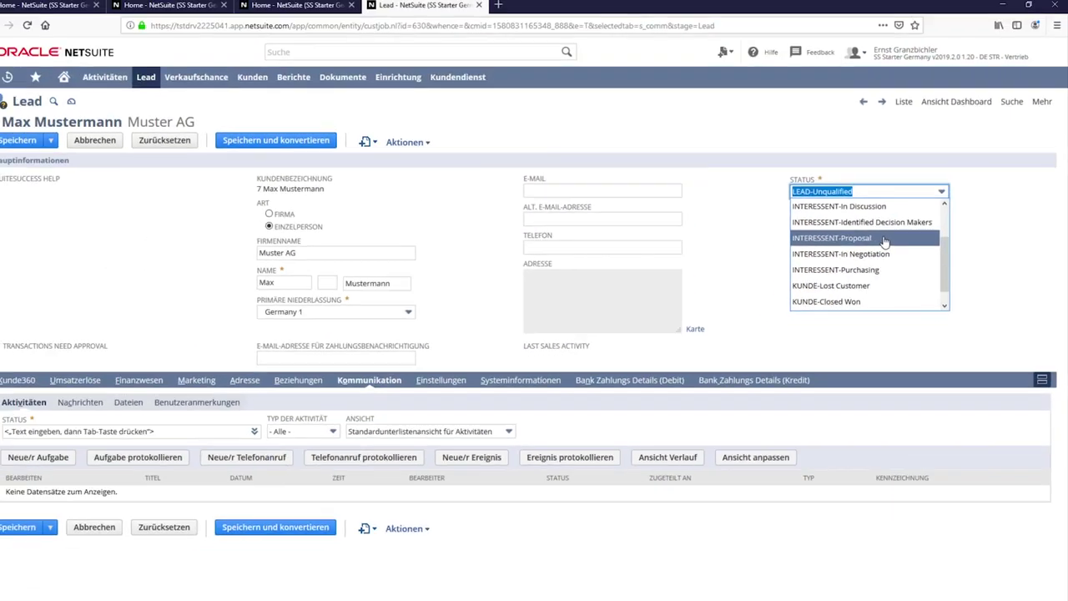
{"action": "left_click", "coordinate": [885, 241]}
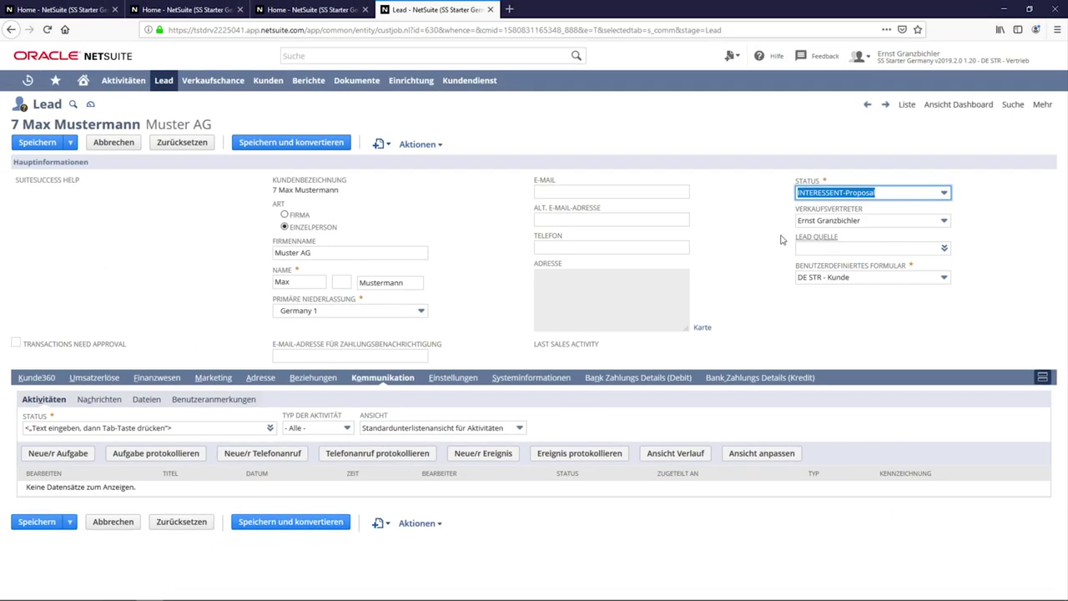
{"action": "left_click", "coordinate": [16, 142]}
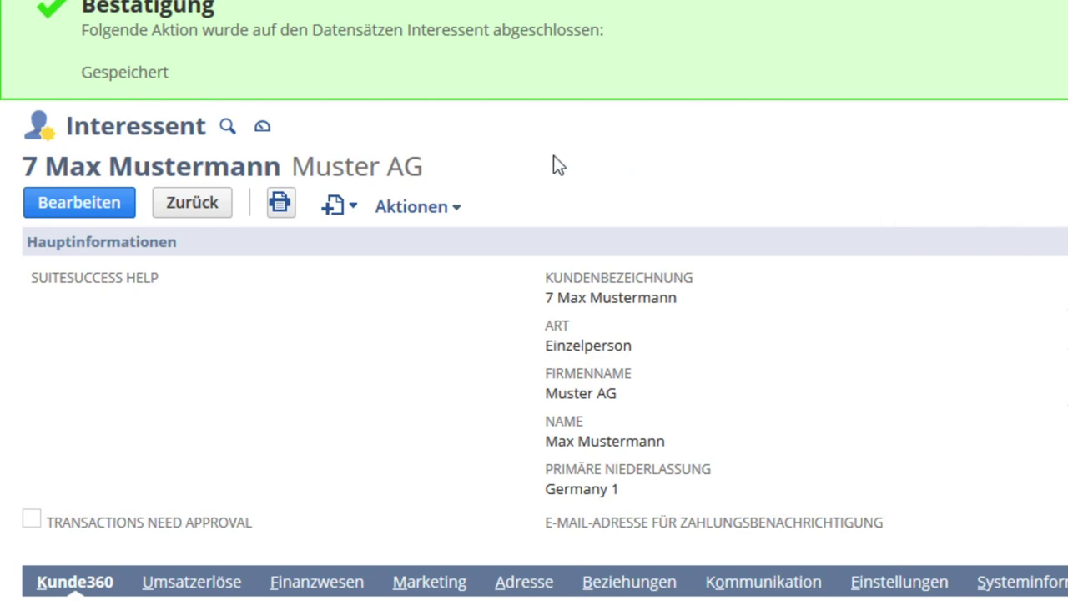
Create a new Angebot from the Muster AG prospect record and go to its Artikel lines
{"action": "left_click", "coordinate": [334, 205]}
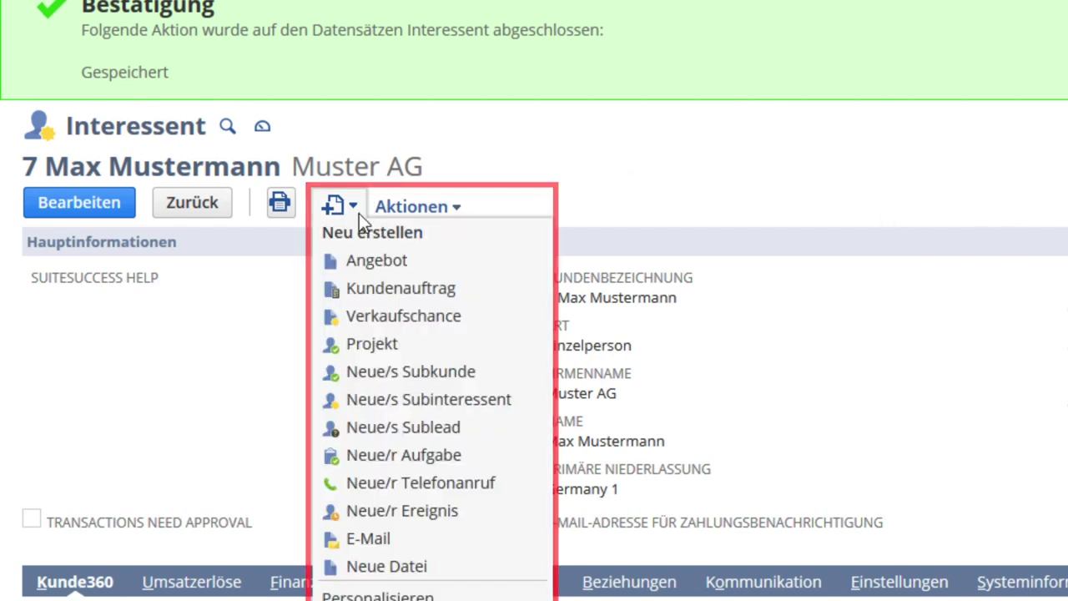
{"action": "left_click", "coordinate": [362, 262]}
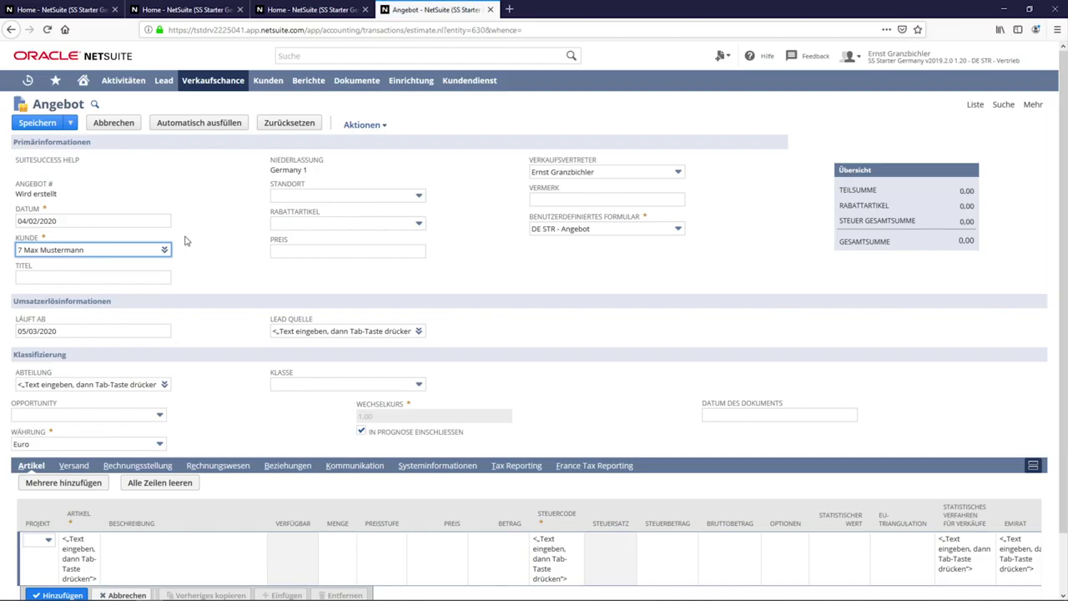
{"action": "scroll", "coordinate": [186, 242], "scroll_direction": "down", "scroll_amount": 2}
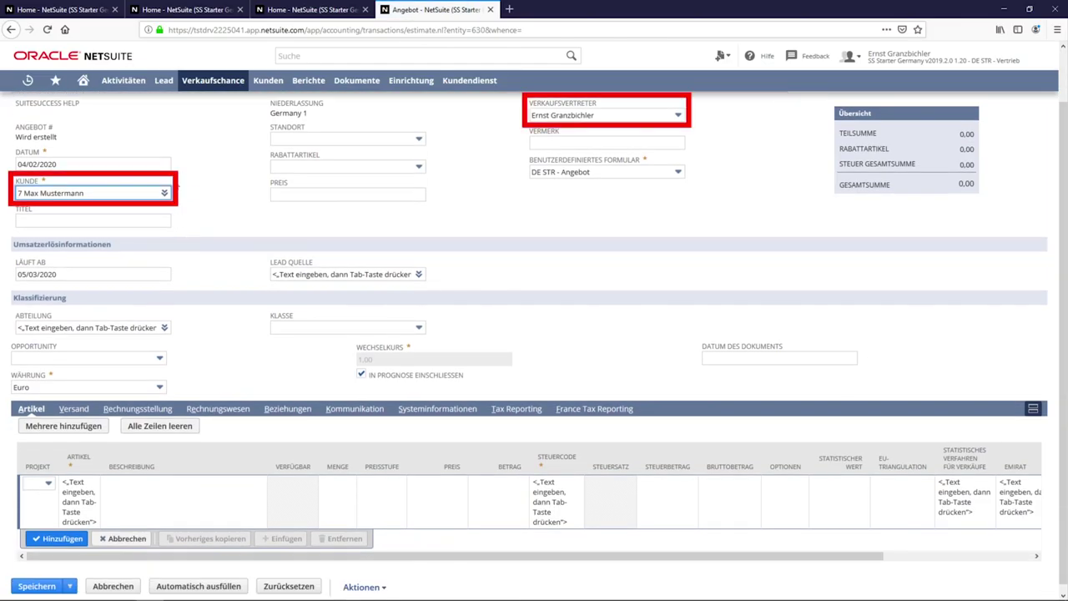
{"action": "scroll", "coordinate": [192, 259], "scroll_direction": "down", "scroll_amount": 1}
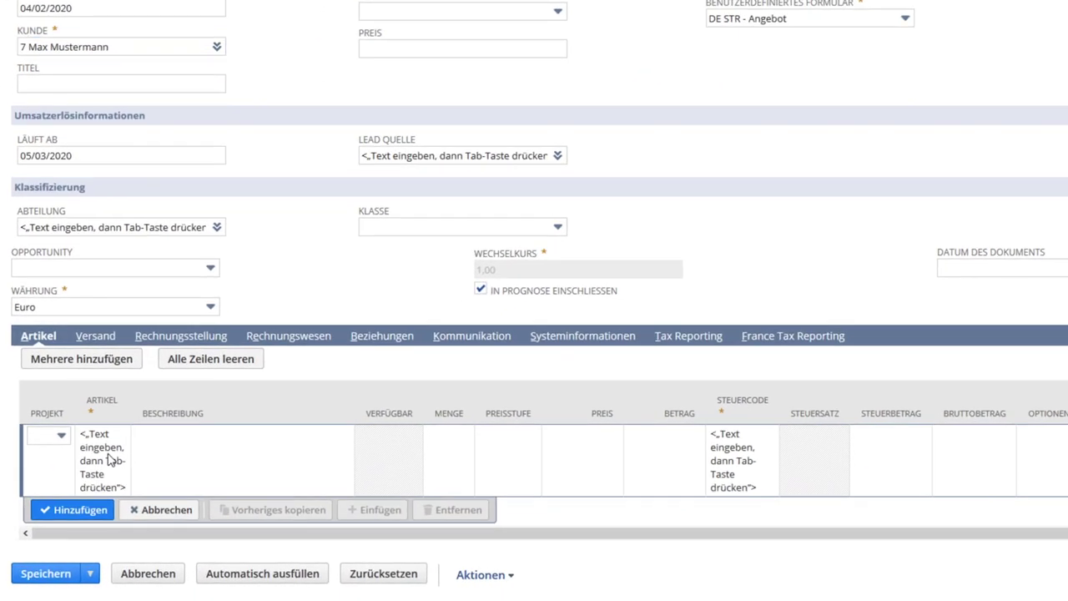
Enter SVC_Consulting as the item in the quote's first line
{"action": "left_click", "coordinate": [86, 493]}
{"action": "type", "text": "svc_"}
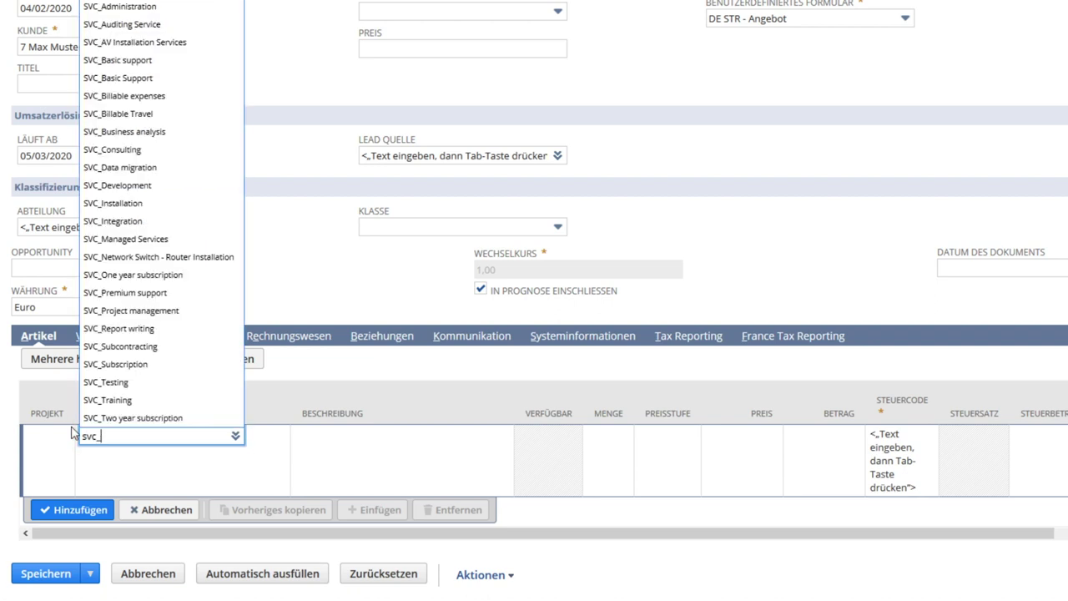
{"action": "type", "text": "con"}
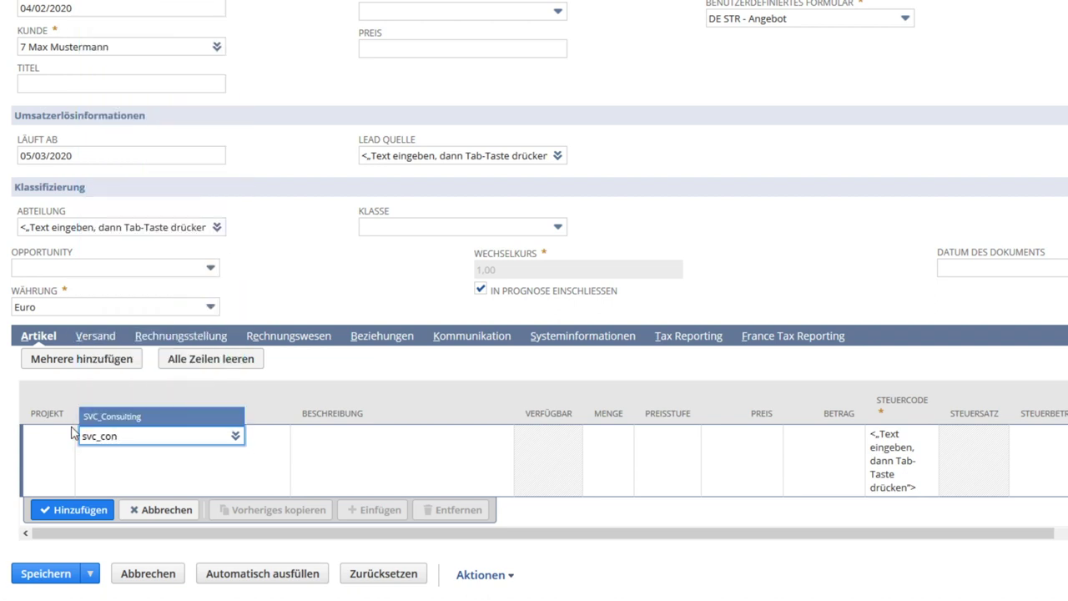
{"action": "key", "text": "Tab"}
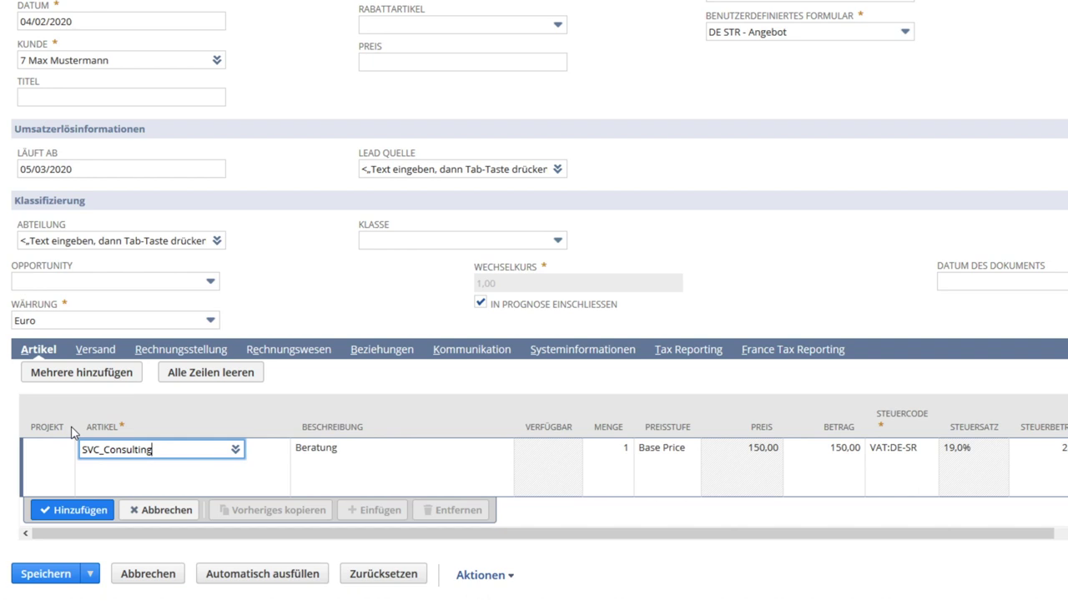
Check the price level options for the consulting line, keep Base Price and save the quote
{"action": "left_click", "coordinate": [689, 451]}
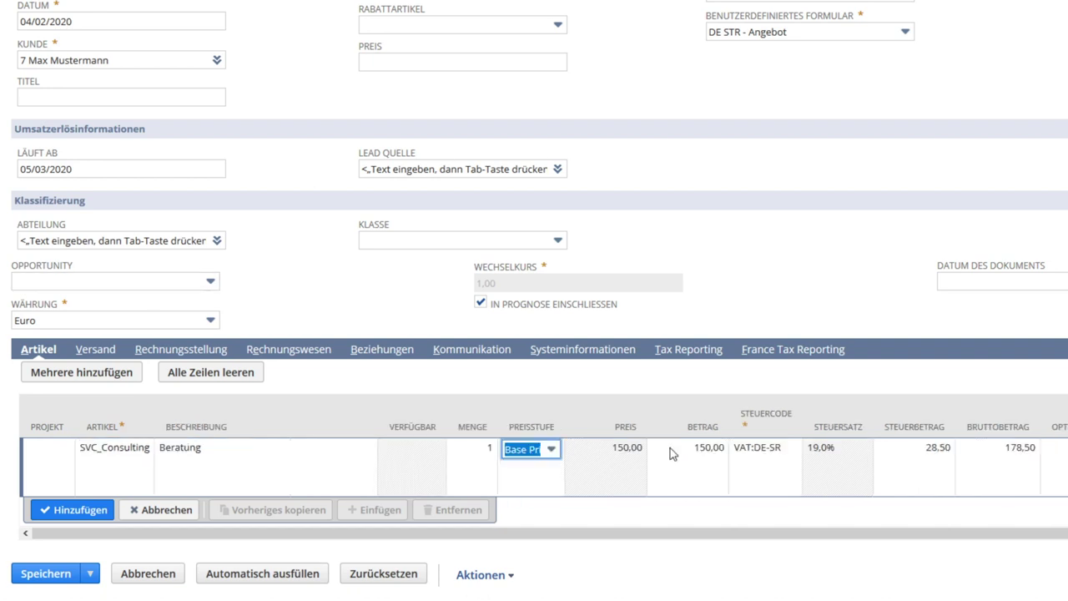
{"action": "left_click", "coordinate": [554, 451]}
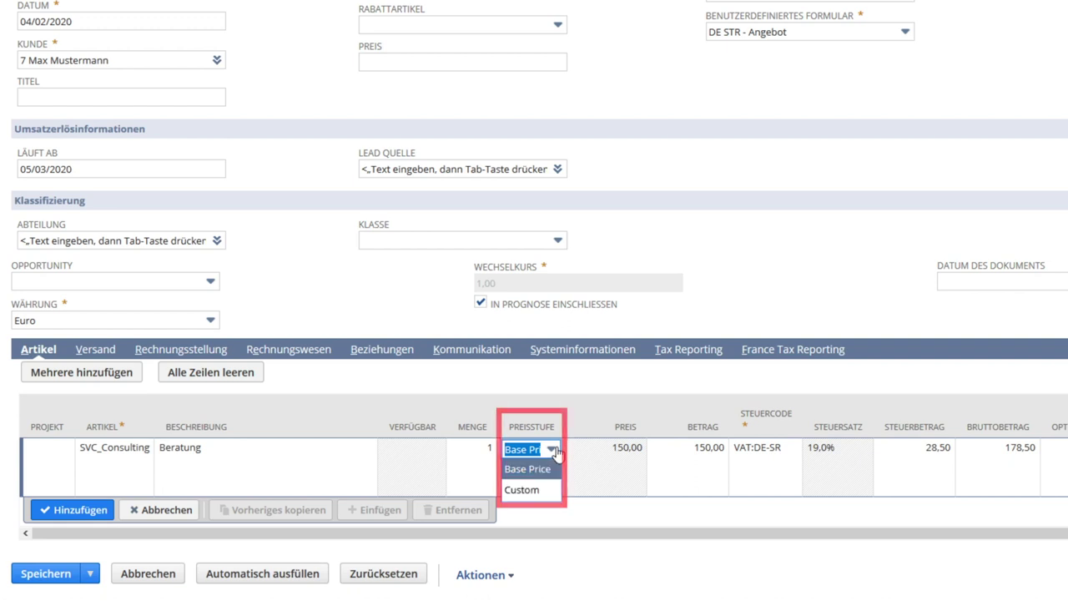
{"action": "left_click", "coordinate": [554, 450]}
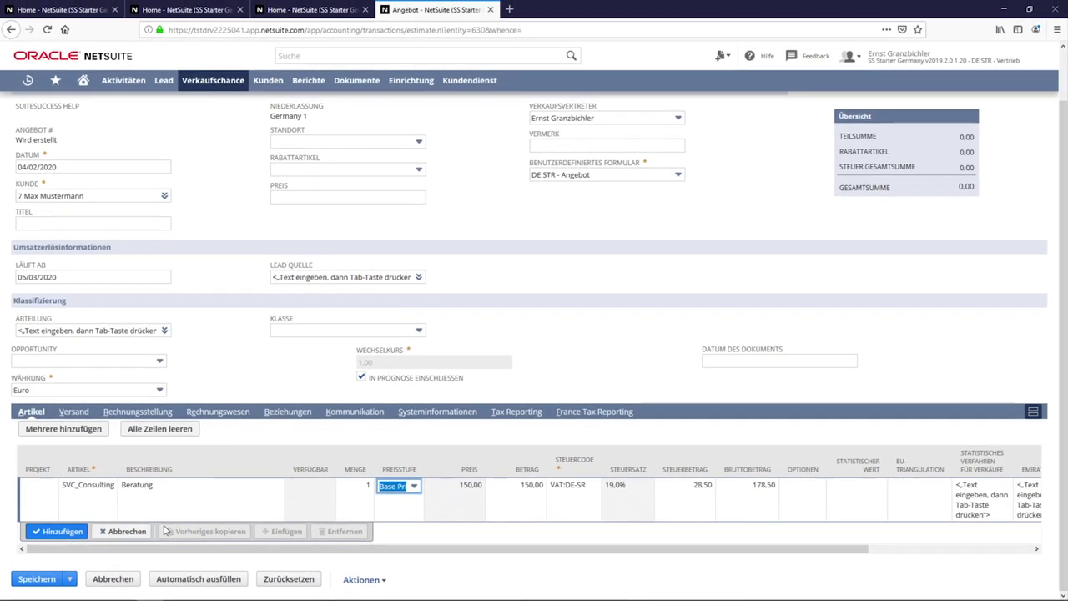
{"action": "left_click", "coordinate": [33, 581]}
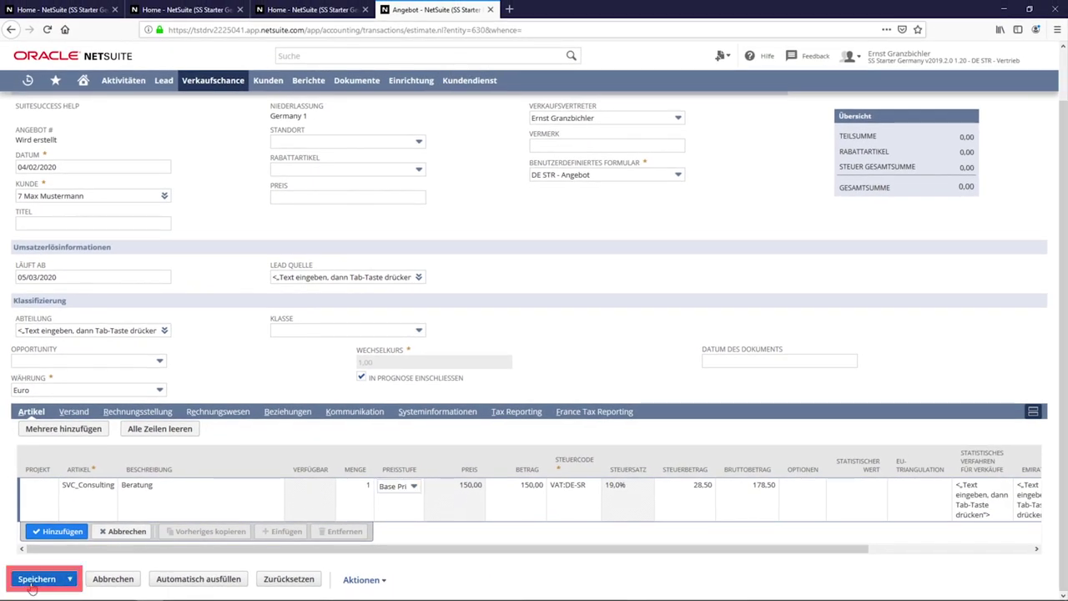